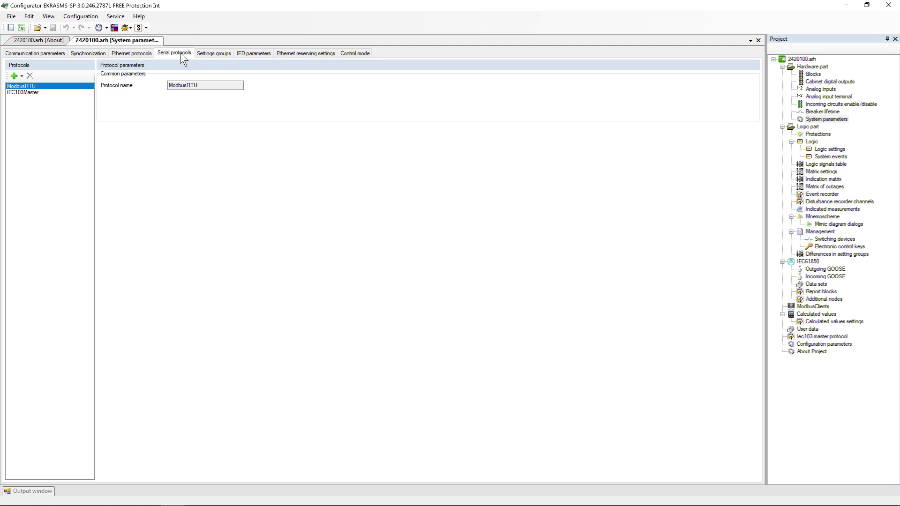
- In the communication parameters, assign the IEC103Master protocol to serial port RS-485-1
left_click(54, 55)
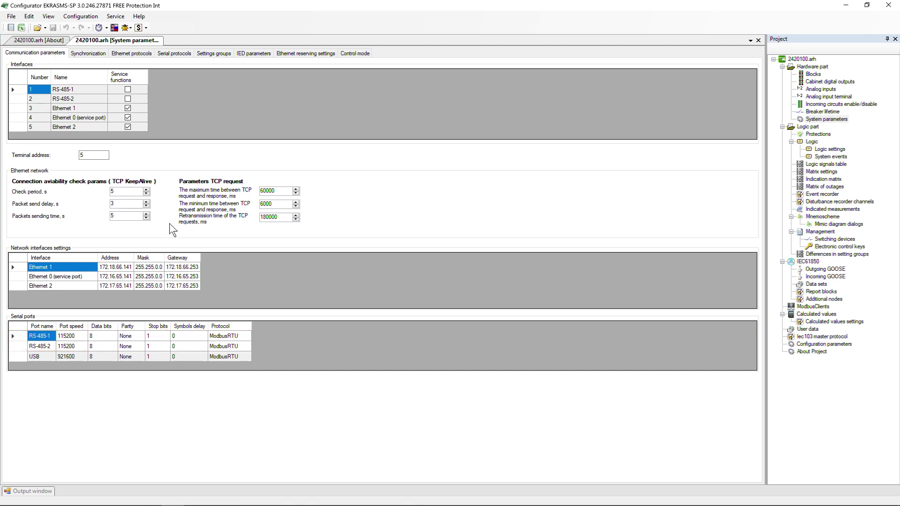
left_click(249, 335)
left_click(248, 335)
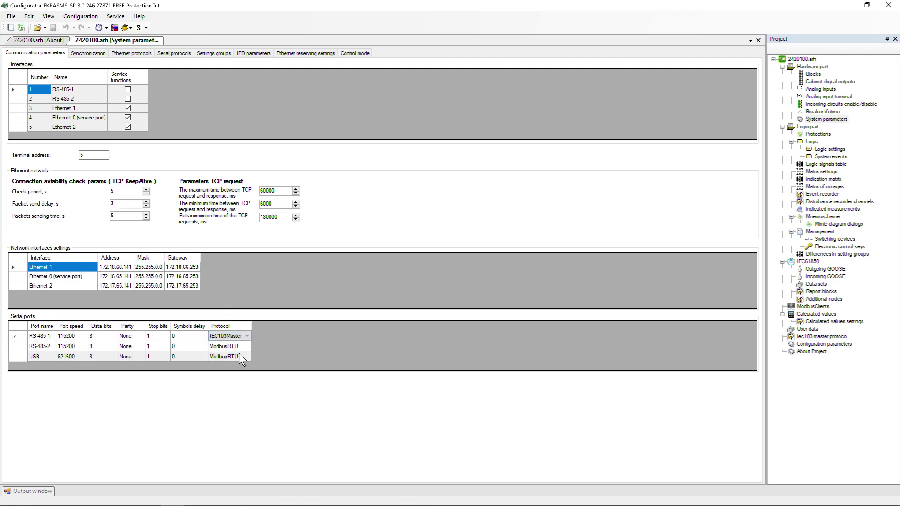
- Set the RS-485-1 port speed to 9600 and its parity to Even
left_click(73, 335)
left_click(70, 413)
left_click(131, 336)
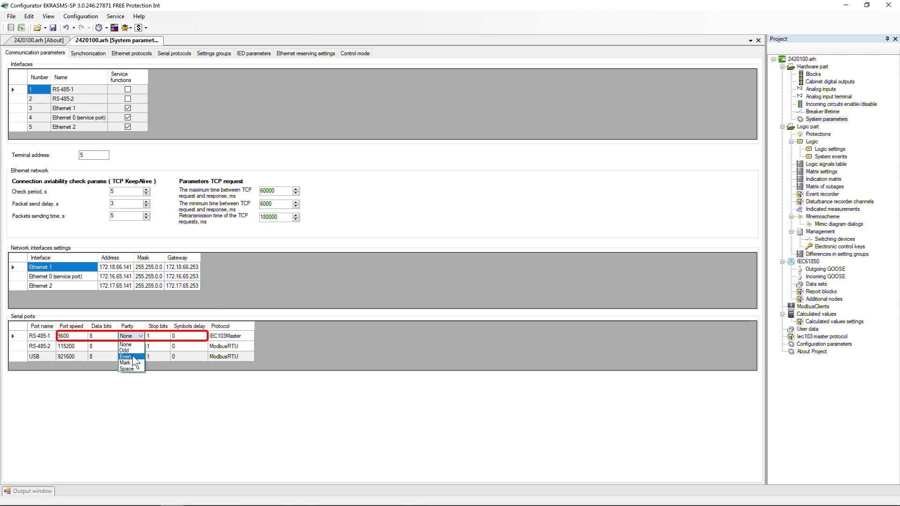
left_click(132, 355)
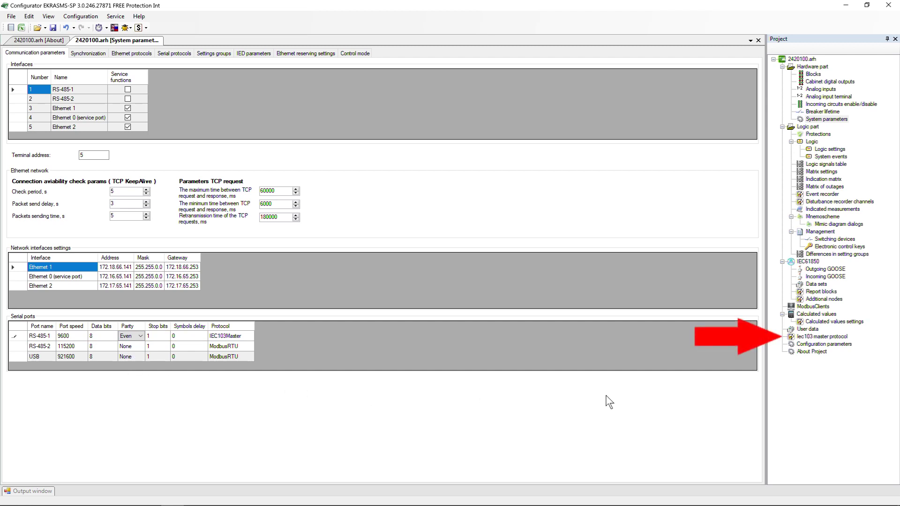
- Add a slave device in the Iec103 master protocol settings and set both its Russian and English names to Controller1
double_click(814, 338)
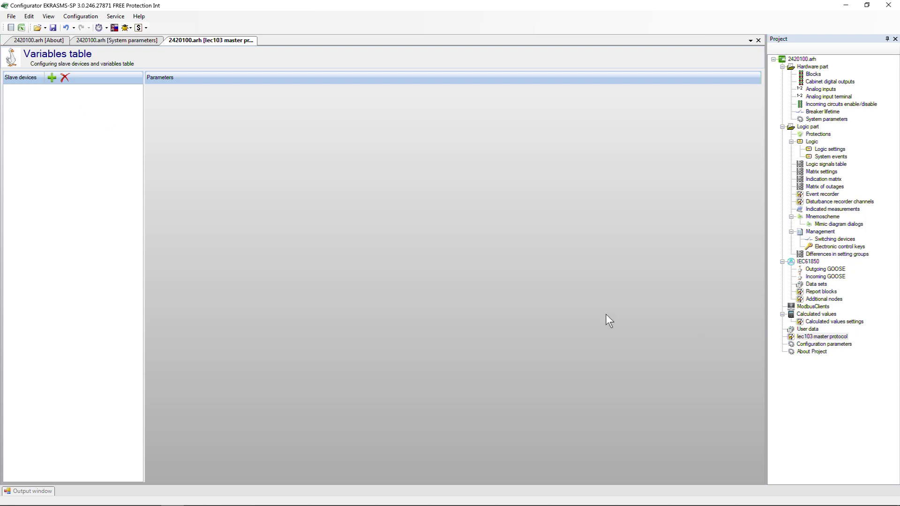
left_click(52, 78)
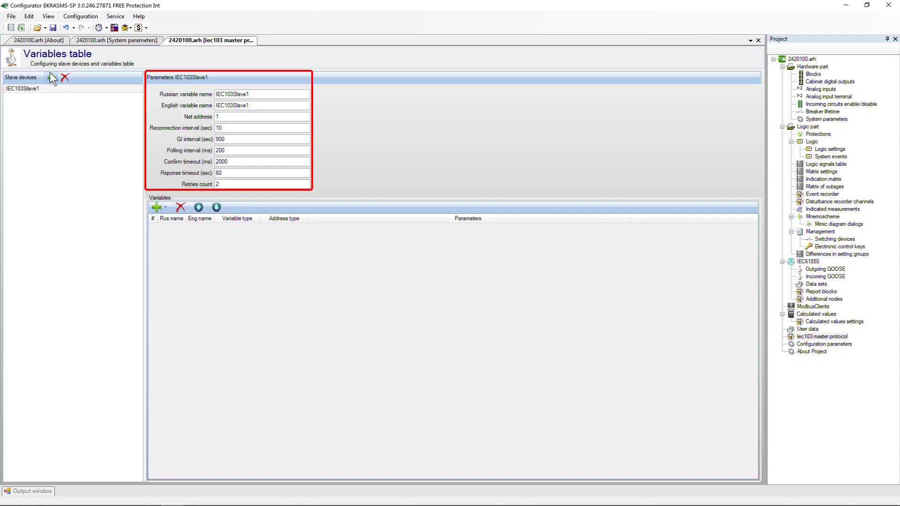
double_click(279, 95)
type("Controller1")
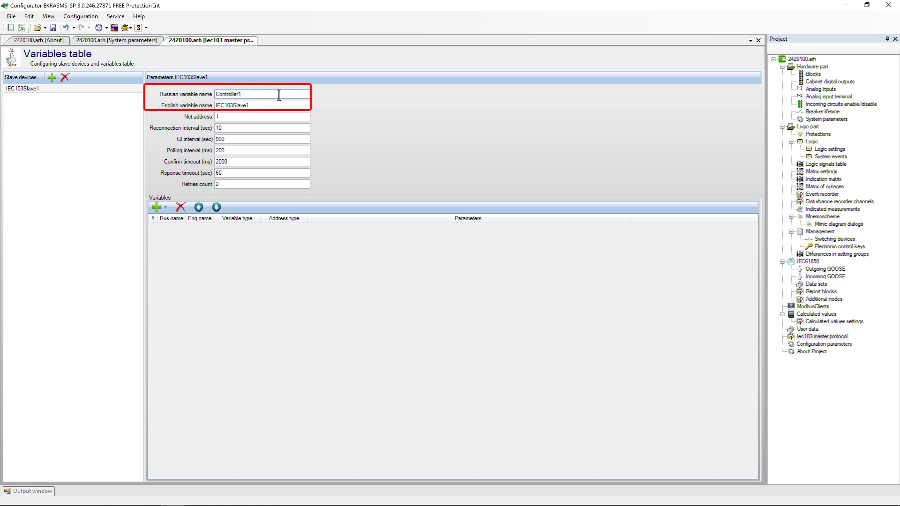
double_click(281, 106)
type("Controller1")
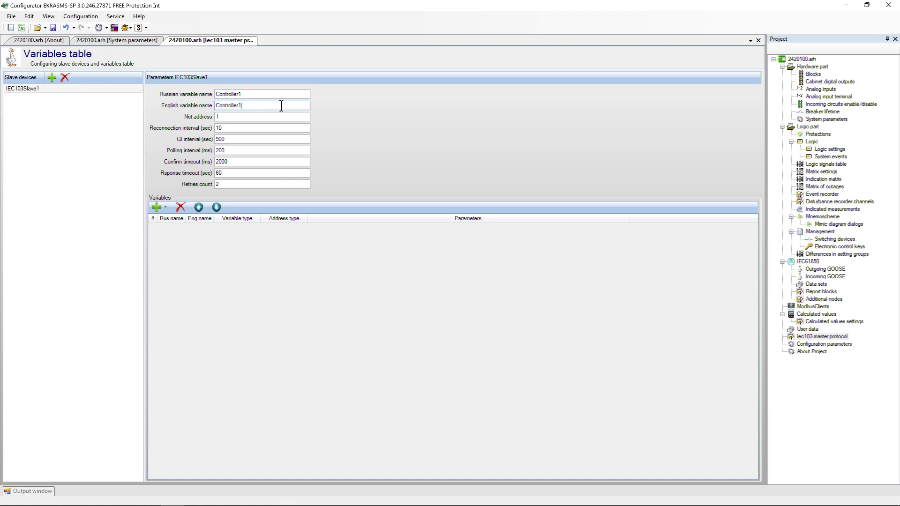
- Set Controller1's net address to 3 and its reconnection interval to 15 seconds
left_click(282, 116)
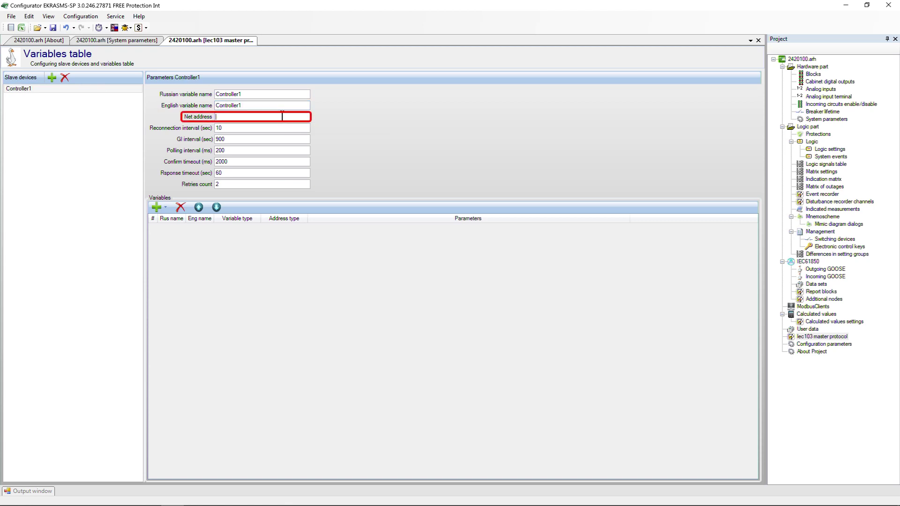
type("3")
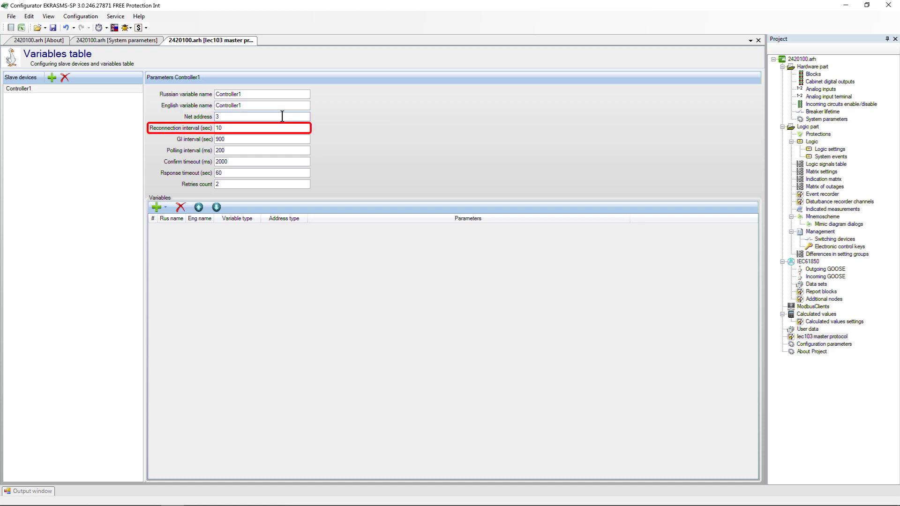
left_click(284, 127)
type("5")
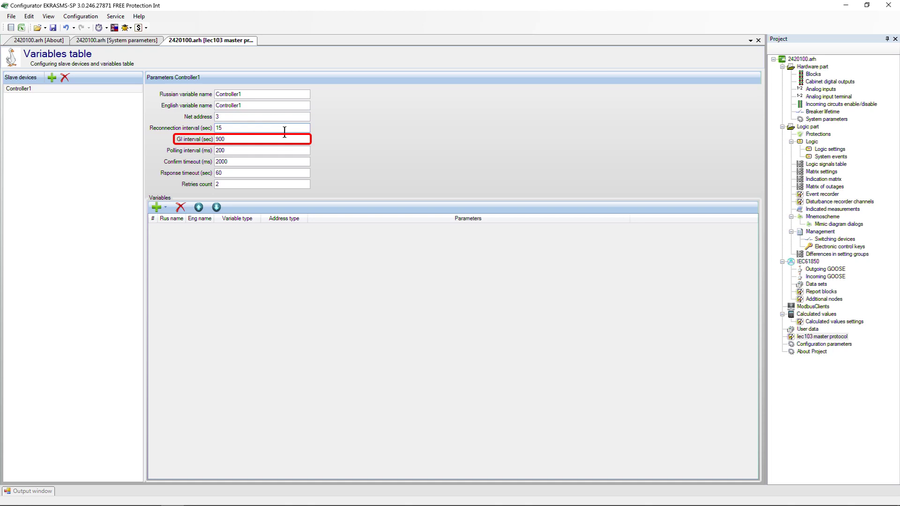
- Set Controller1's GI interval to 750 seconds and its polling interval to 150 ms
left_click(284, 139)
key("BackSpace")
key("BackSpace")
type("750")
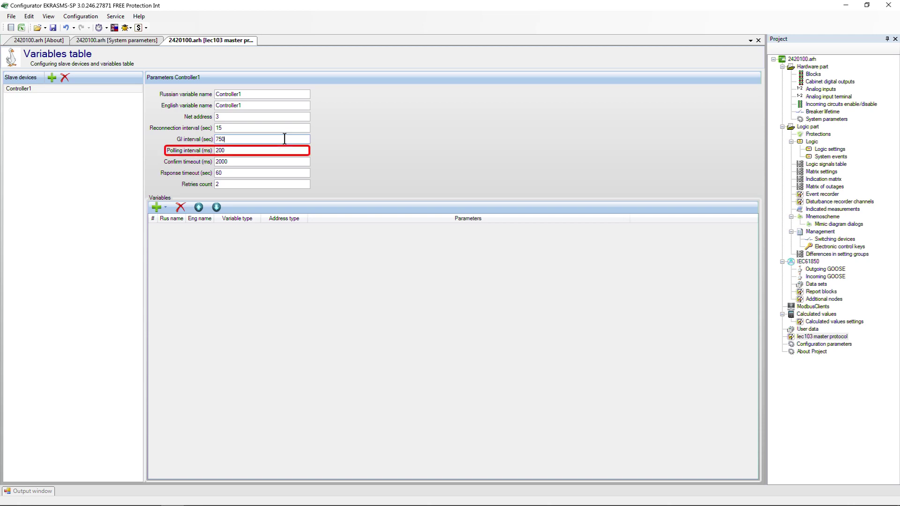
key("BackSpace")
key("BackSpace")
key("BackSpace")
type("150")
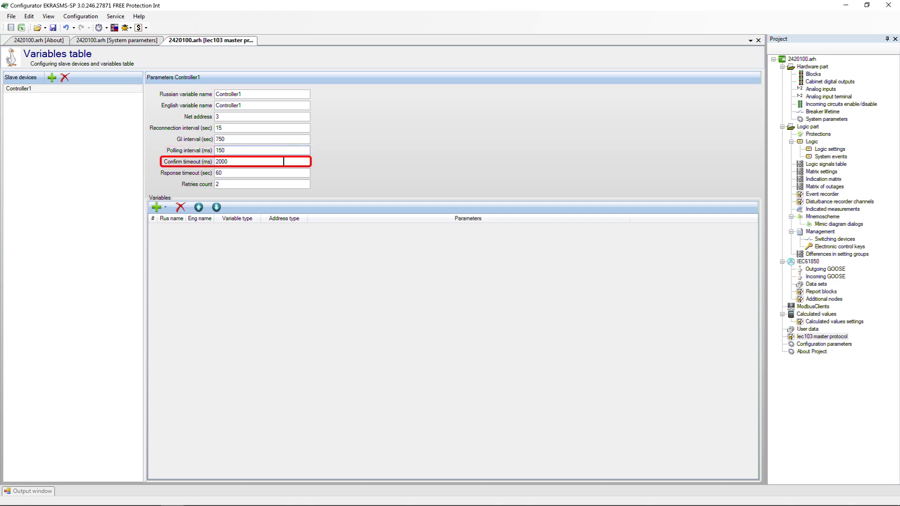
- Set Controller1's confirm timeout to 1900 ms
left_click(283, 162)
key("BackSpace")
key("BackSpace")
key("BackSpace")
key("BackSpace")
type("1900")
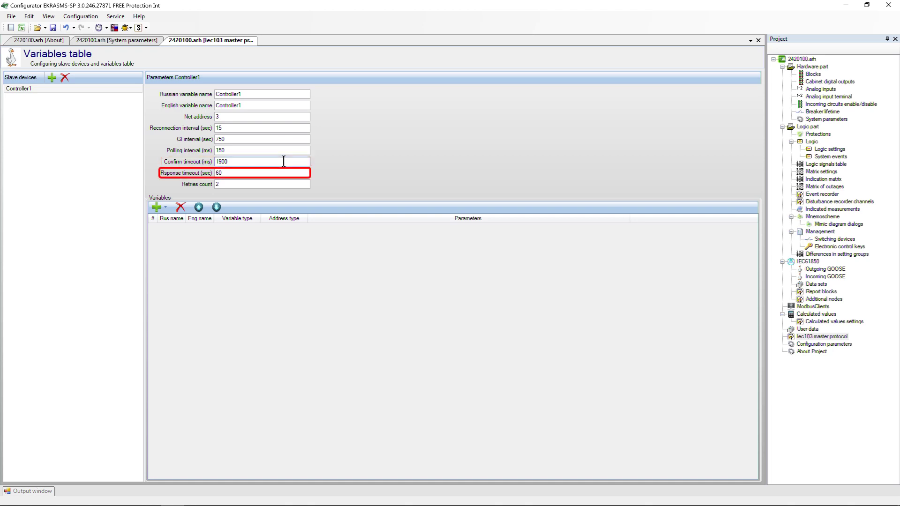
- Set Controller1's response timeout to 55 seconds and its retries count to 3
left_click(284, 173)
key("BackSpace")
type("55")
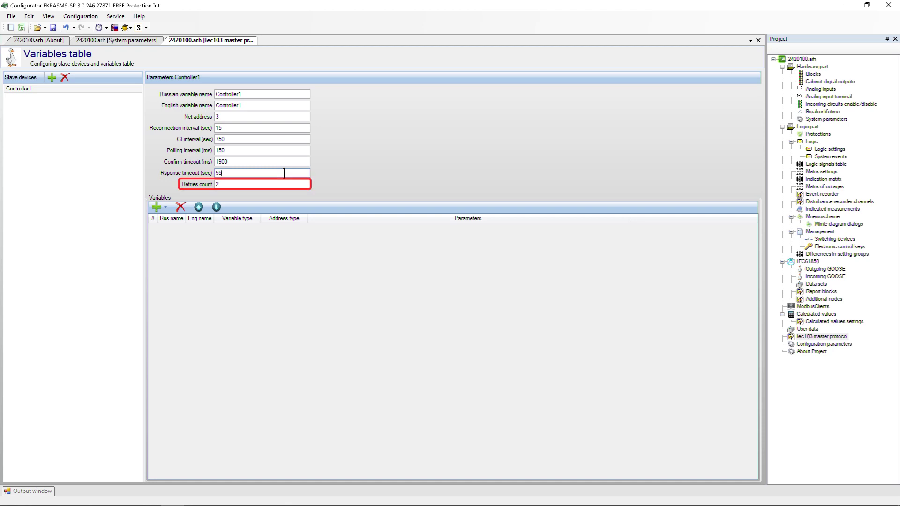
left_click(284, 182)
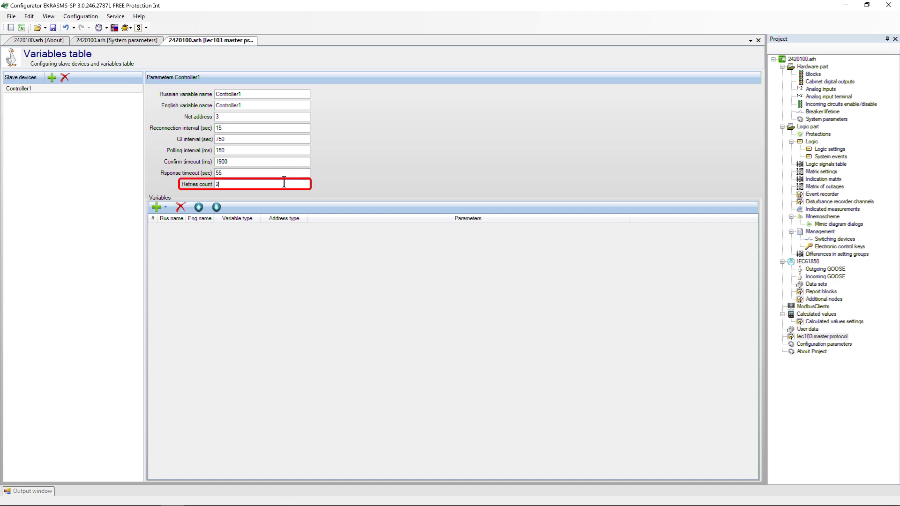
type("3")
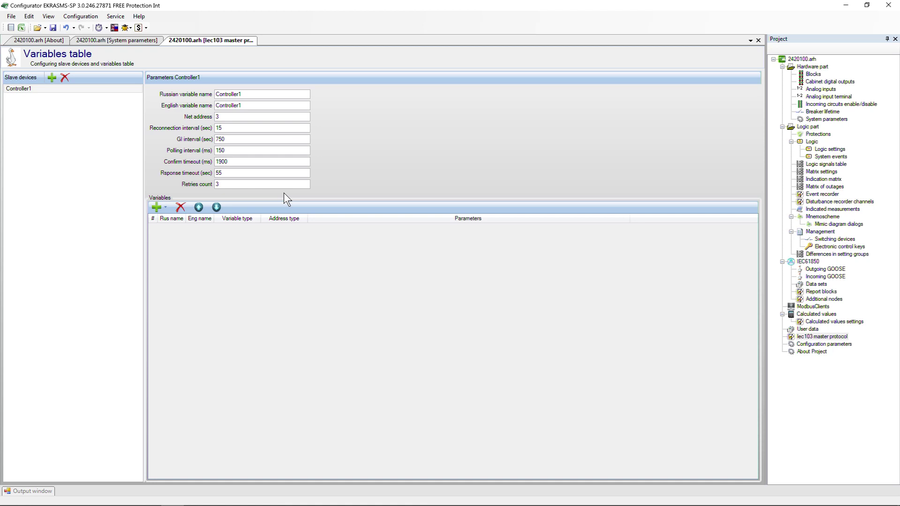
- Add a BOOL variable to Controller1 and set both its Russian and English names to Variable1
left_click(154, 206)
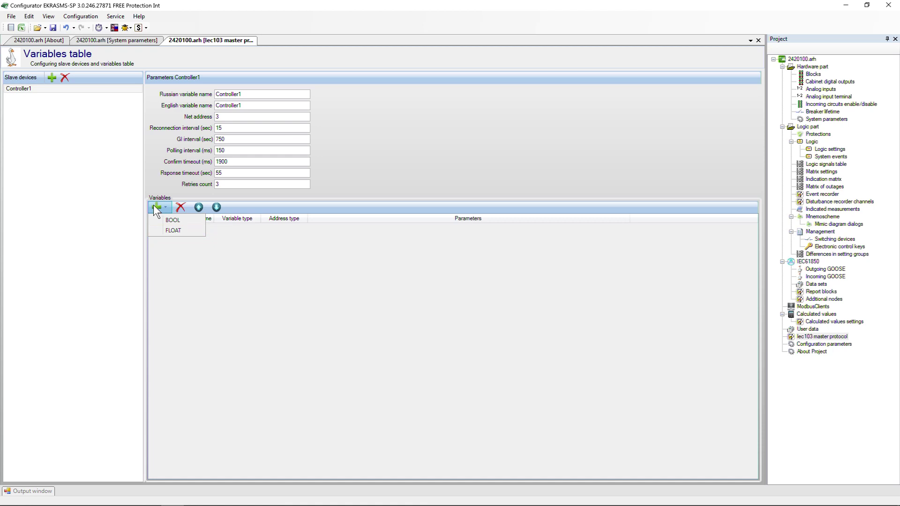
left_click(169, 219)
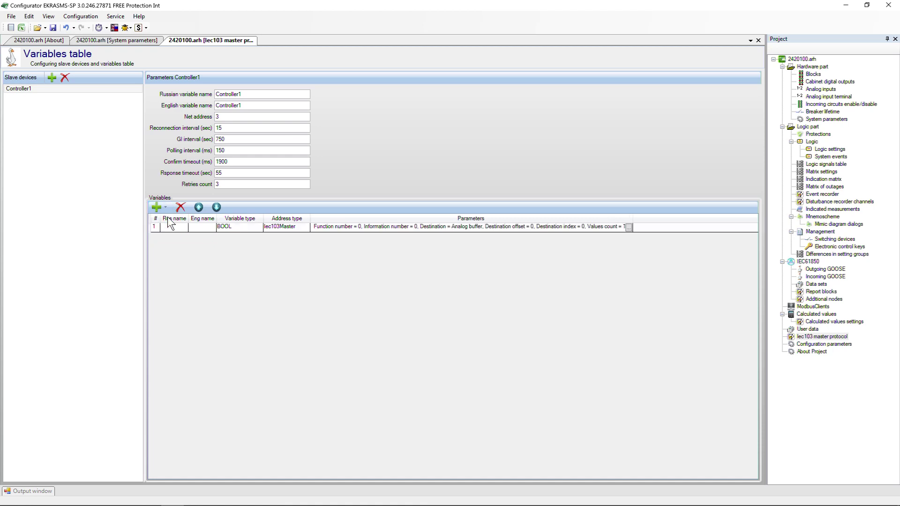
left_click(172, 226)
type("Variable1")
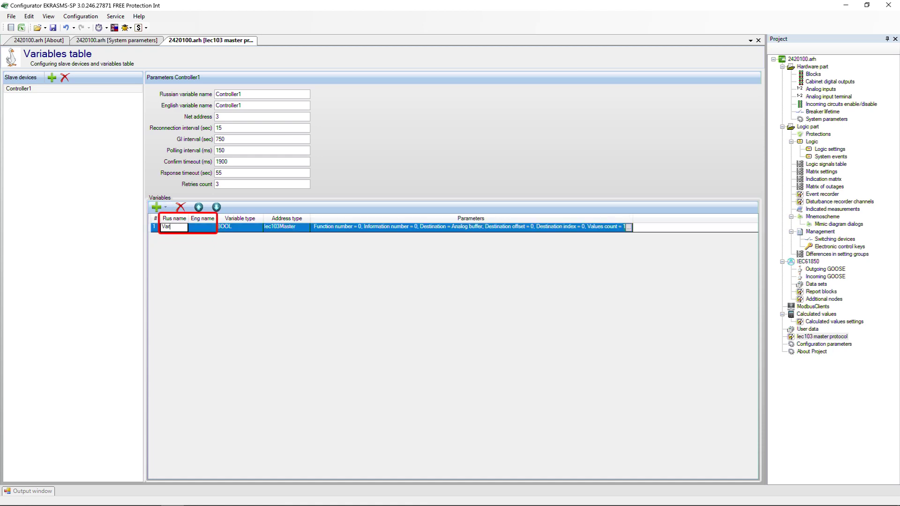
left_click(201, 227)
type("Variable1")
left_click(213, 260)
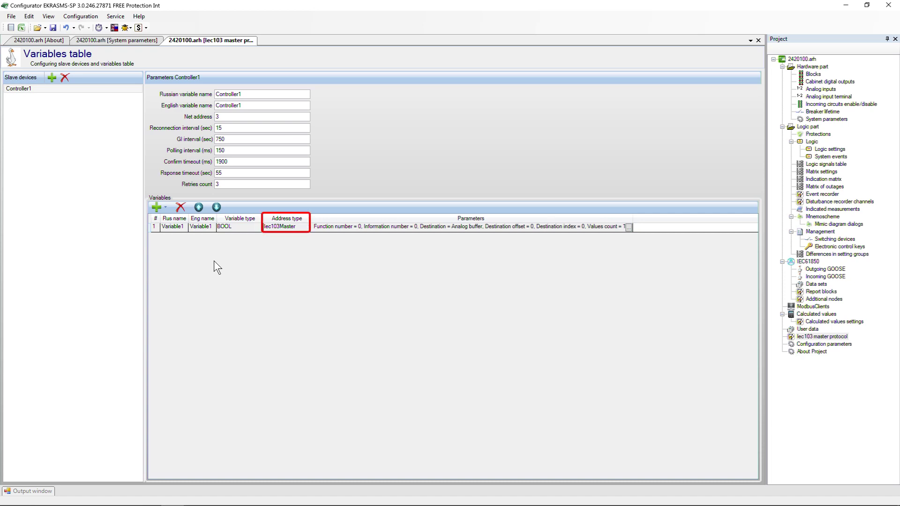
- In Variable1's parameters, set the function number to 8 and the information number to 3, and open the destination choices
left_click(627, 228)
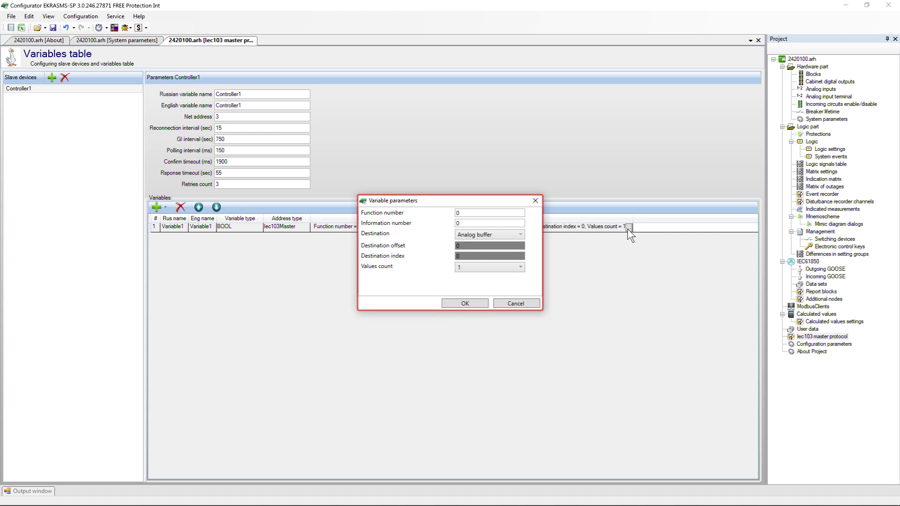
left_click(513, 214)
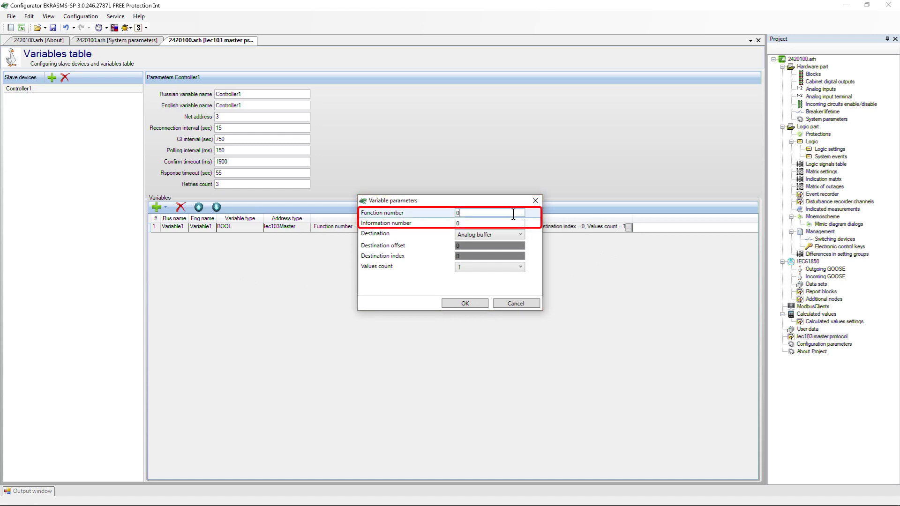
key("BackSpace")
type("8")
key("Tab")
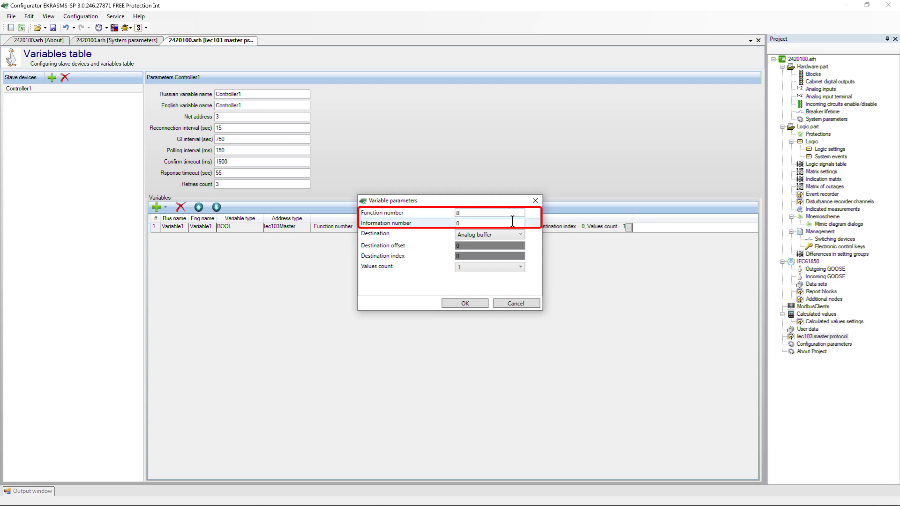
type("3")
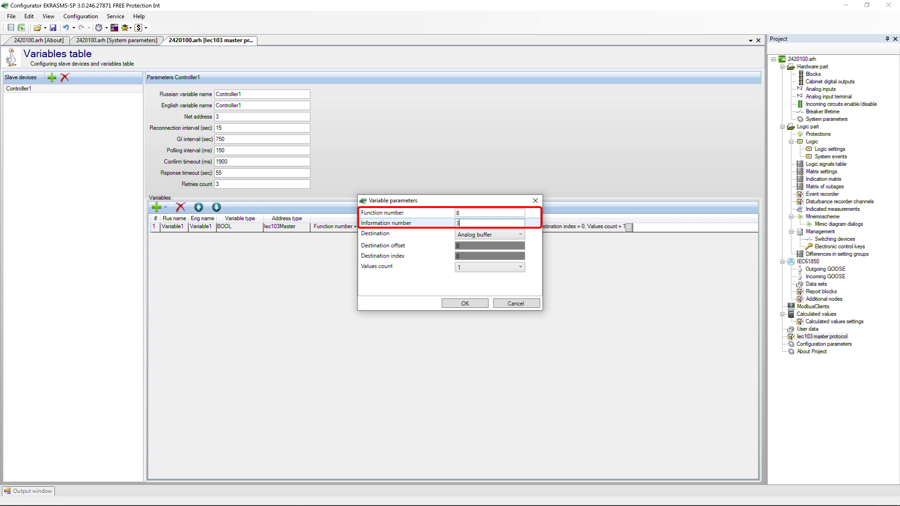
left_click(519, 234)
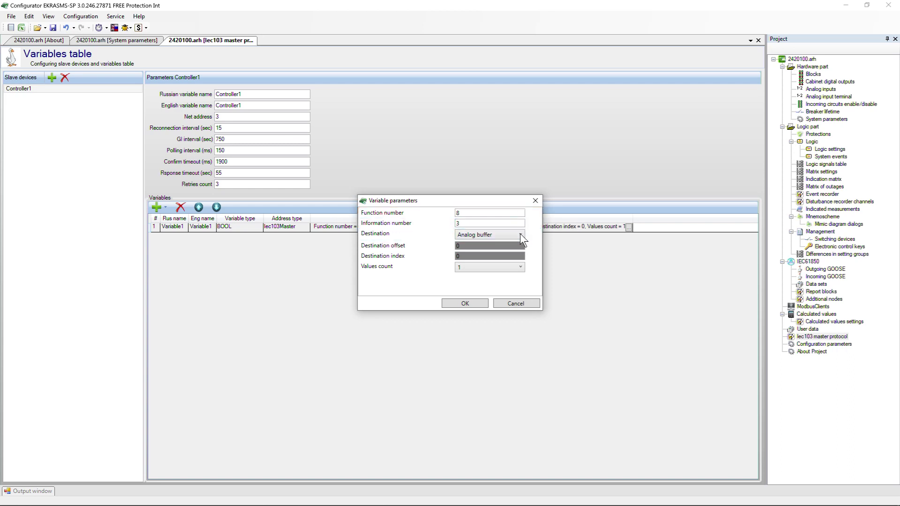
left_click(520, 234)
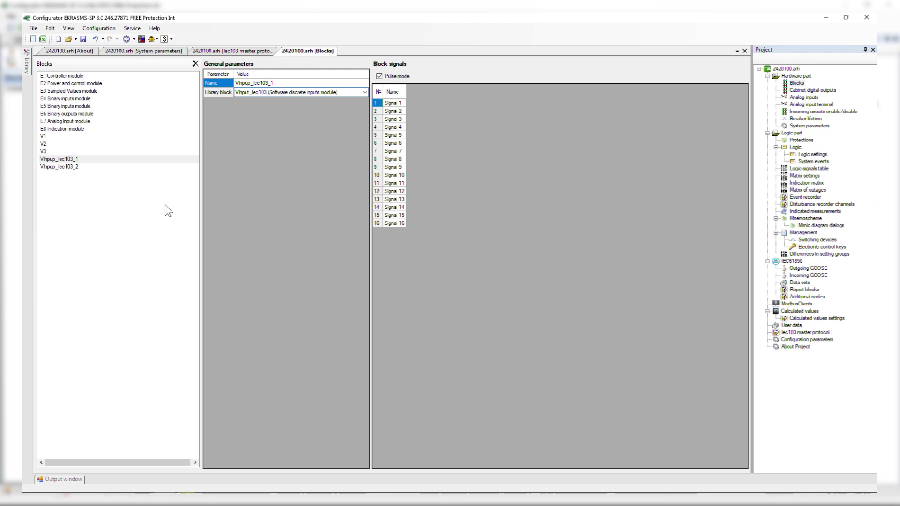
- Review the project's VInpup_Iec103 hardware blocks and look through the block library
left_click(158, 167)
left_click(195, 63)
left_click(26, 61)
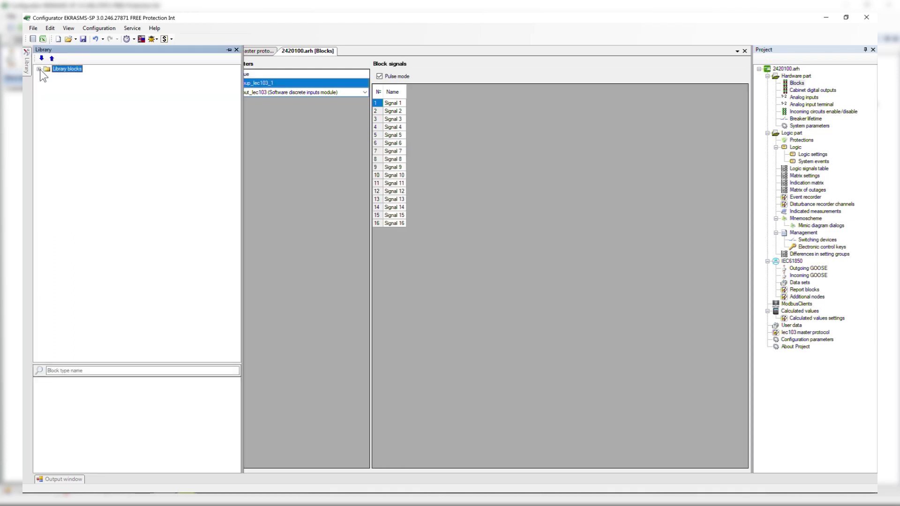
left_click(169, 162)
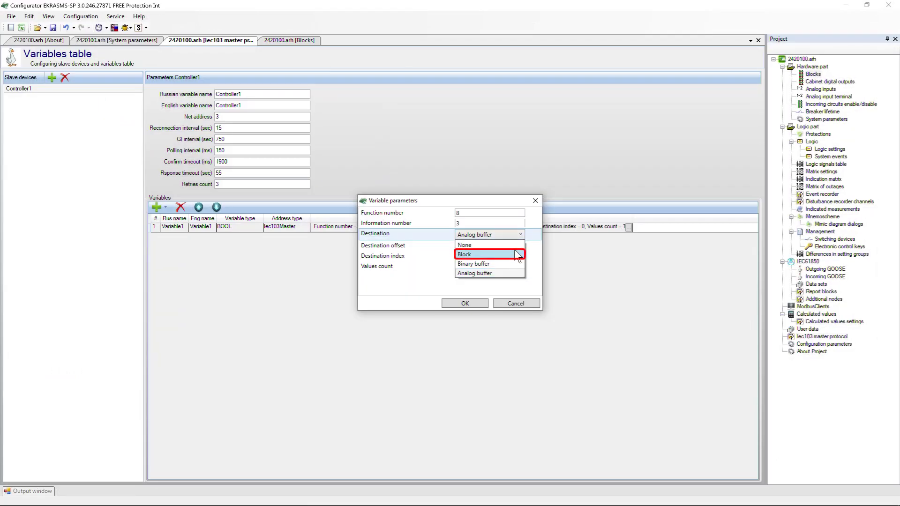
- Set Variable1's destination to Block with offset VInpup_Iec103_1 and index Signal 2, and apply the parameters
left_click(516, 254)
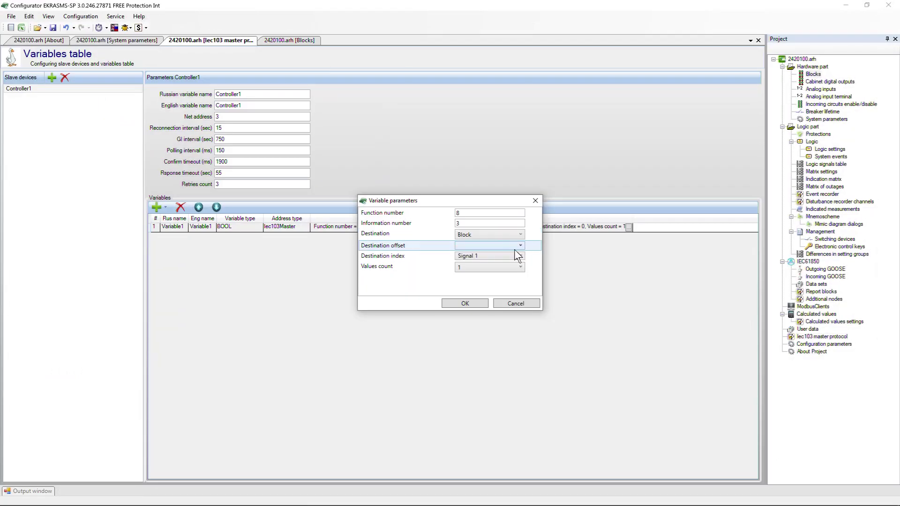
left_click(515, 248)
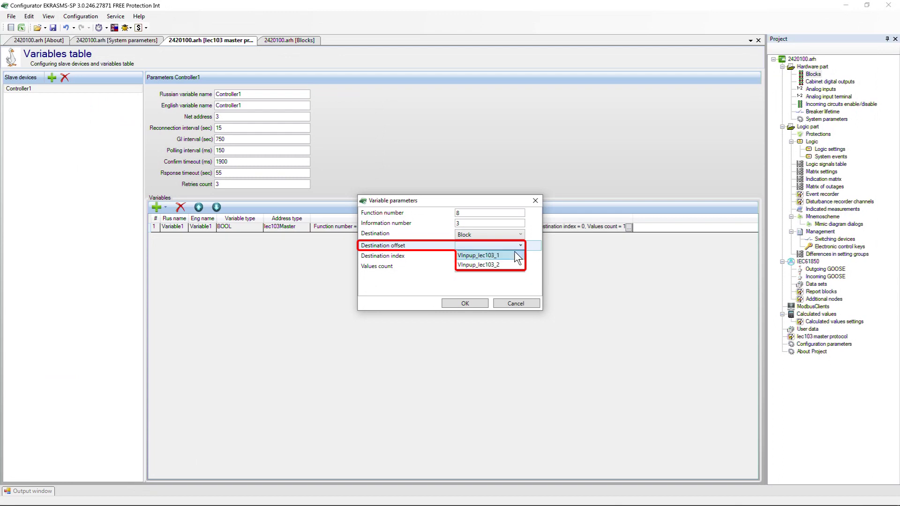
left_click(514, 253)
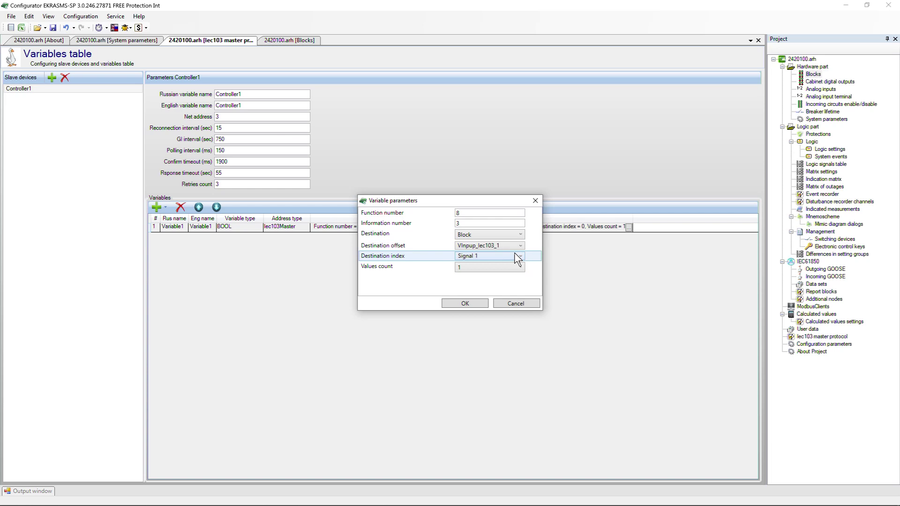
left_click(514, 254)
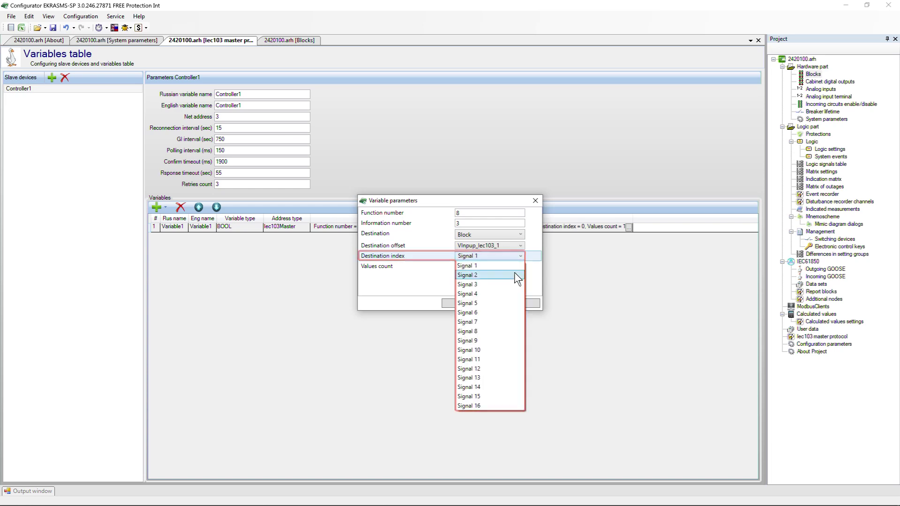
left_click(515, 274)
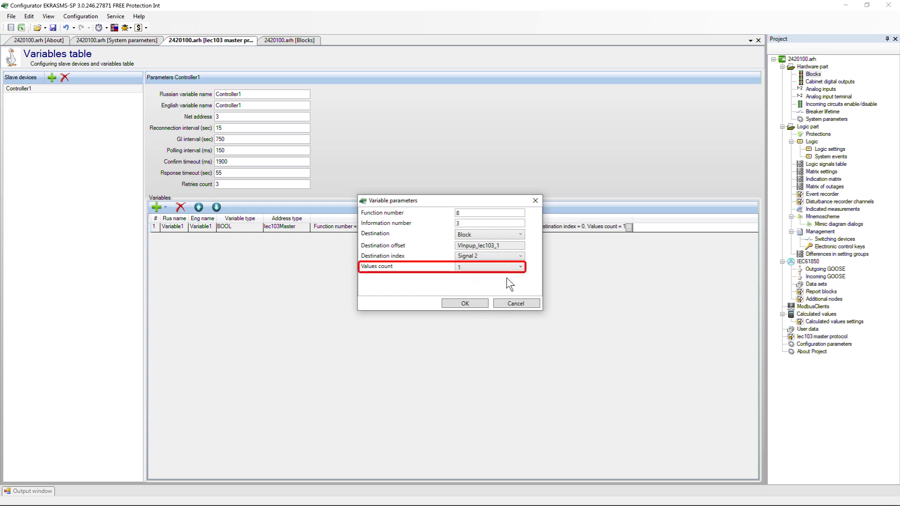
left_click(470, 303)
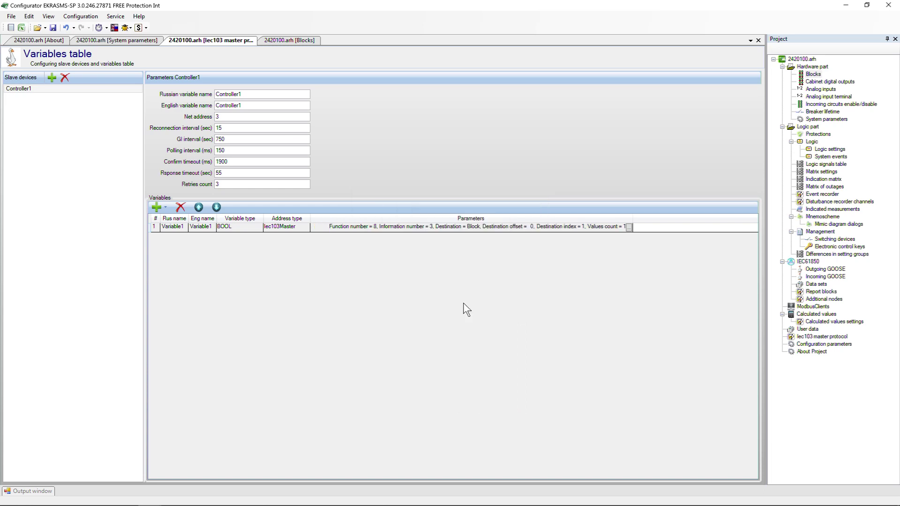
- Add a second BOOL variable to Controller1 and set both its Russian and English names to Variable2
left_click(154, 206)
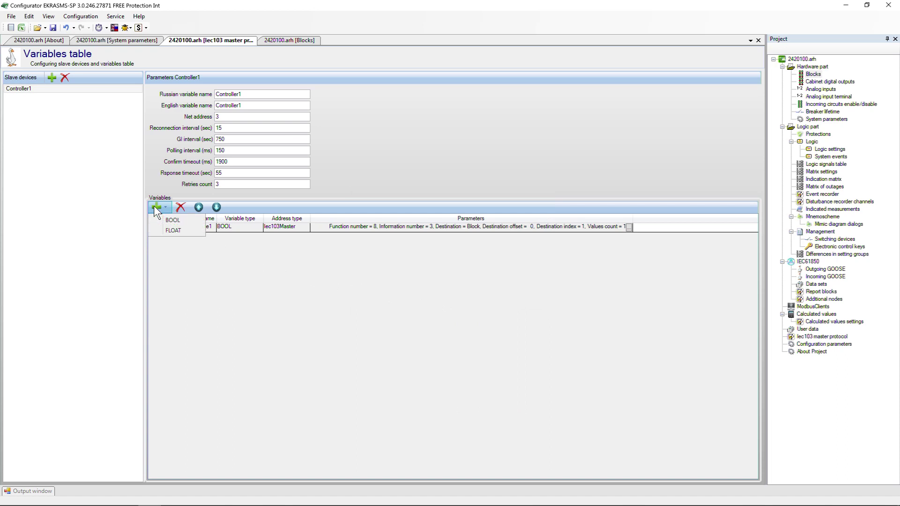
left_click(159, 220)
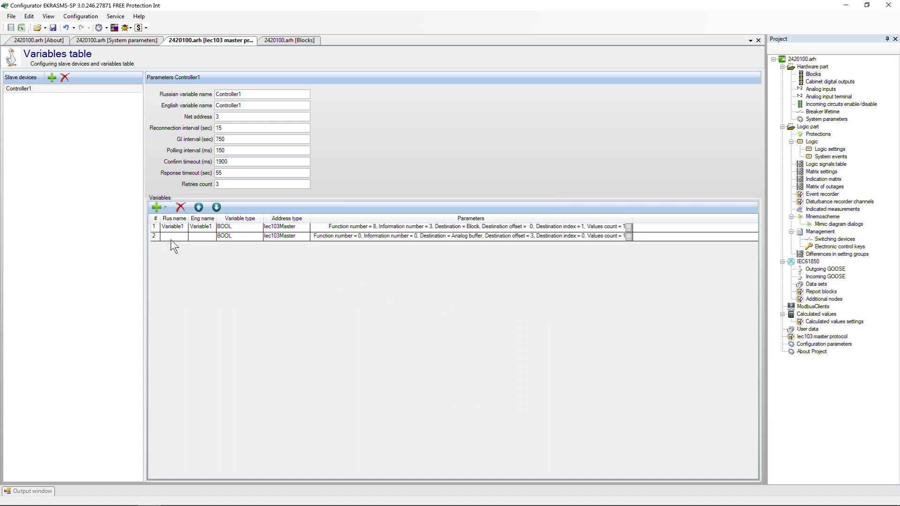
left_click(171, 239)
type("Variable2")
key("Tab")
type("Variable2")
- Set Variable2's function number to 8, information number to 5 and destination to Binary buffer, and apply the parameters
left_click(630, 237)
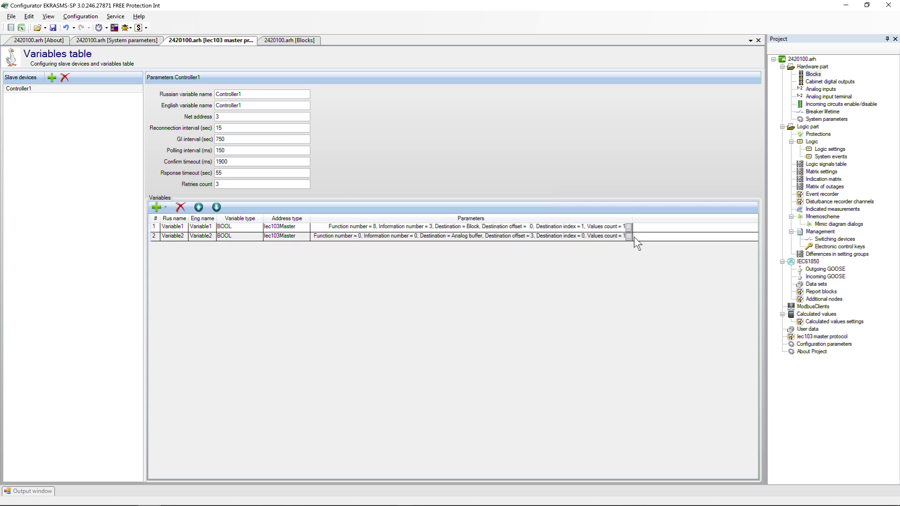
double_click(500, 213)
type("8")
double_click(496, 223)
type("5")
left_click(519, 234)
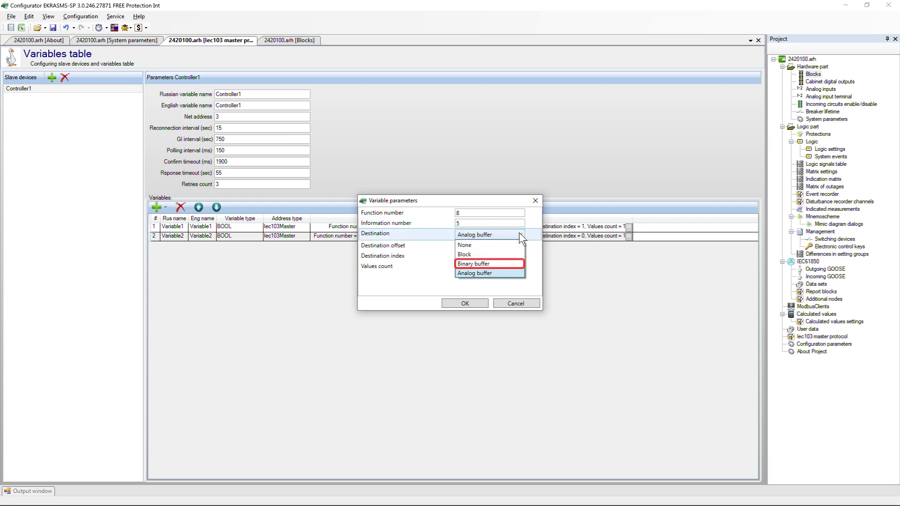
left_click(503, 260)
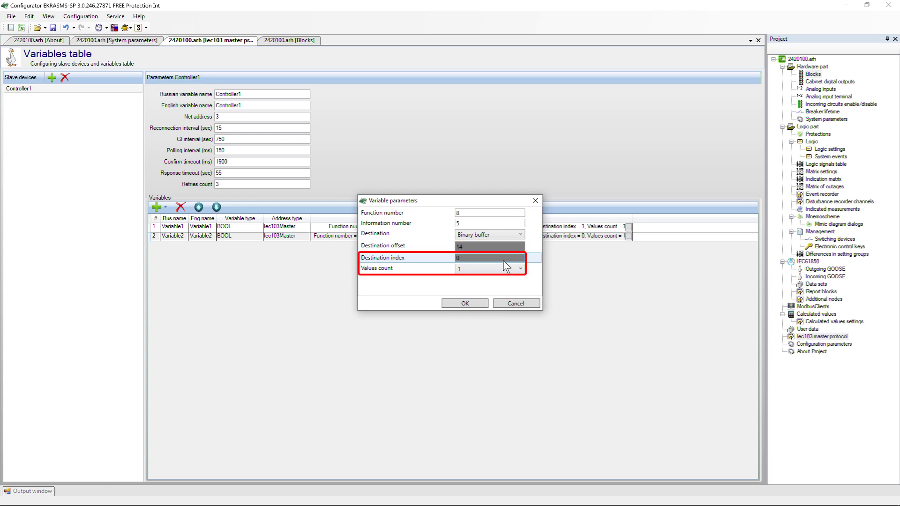
left_click(466, 304)
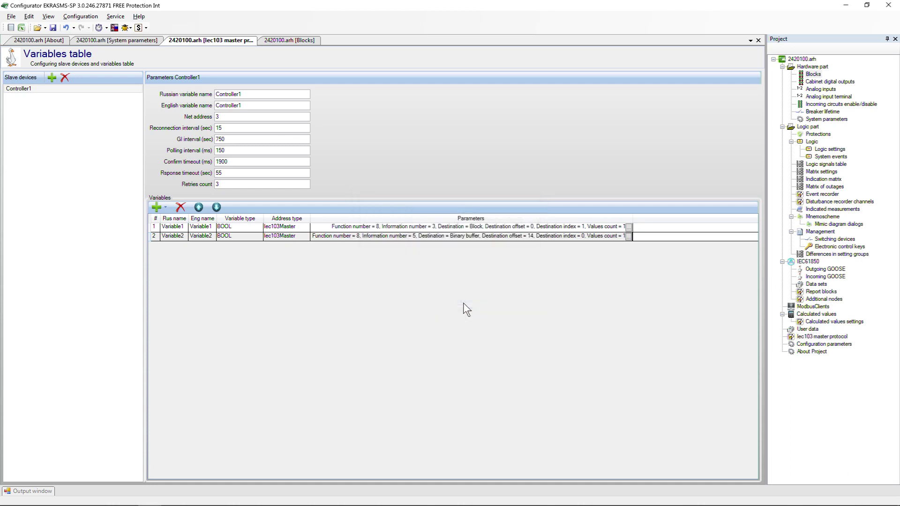
- Add a FLOAT variable to Controller1 and set both its Russian and English names to Variable3
left_click(156, 207)
left_click(168, 241)
left_click(169, 245)
type("Variable3")
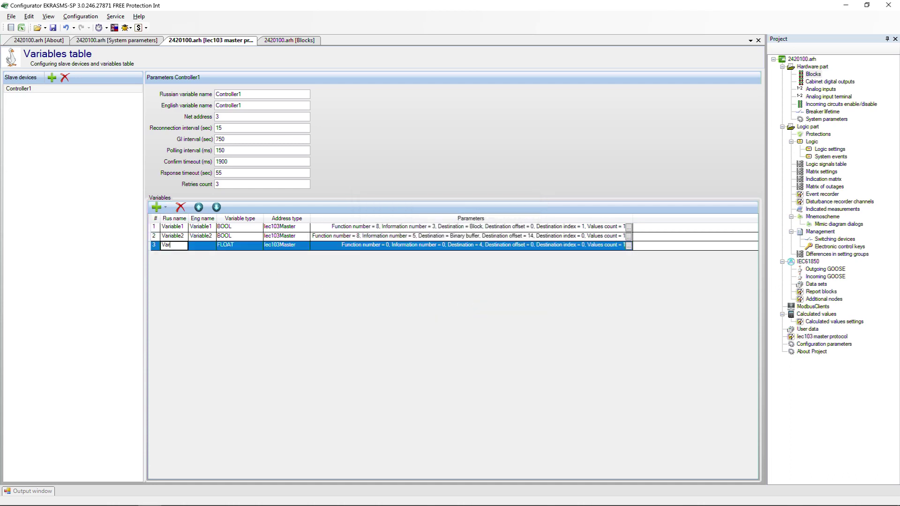
left_click(200, 245)
type("Variable3")
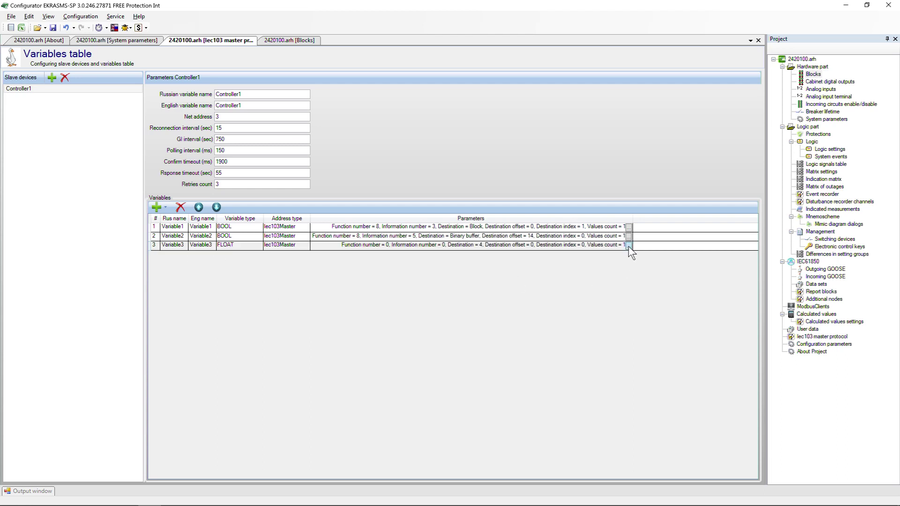
- Set Variable3's function number to 9, information number to 4 and destination to Analog buffer, and apply the parameters
left_click(628, 245)
type("9")
left_click(506, 223)
type("4")
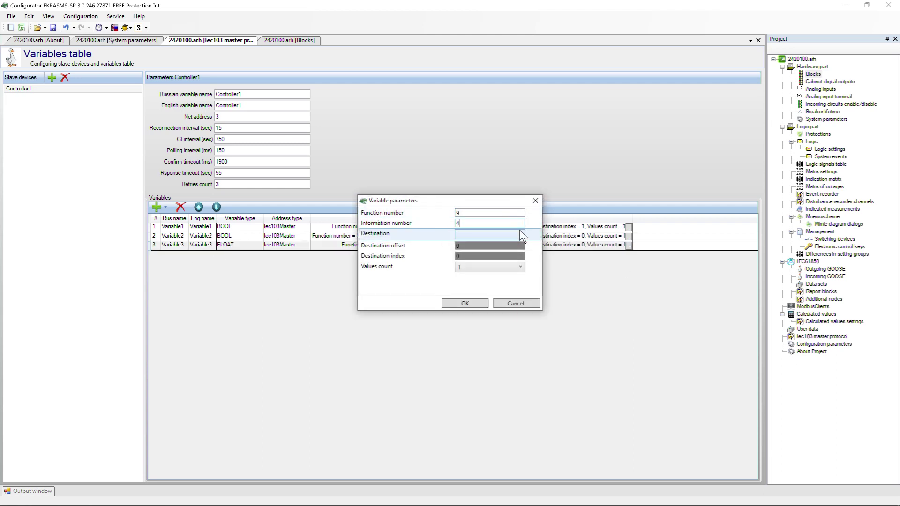
left_click(519, 233)
left_click(508, 277)
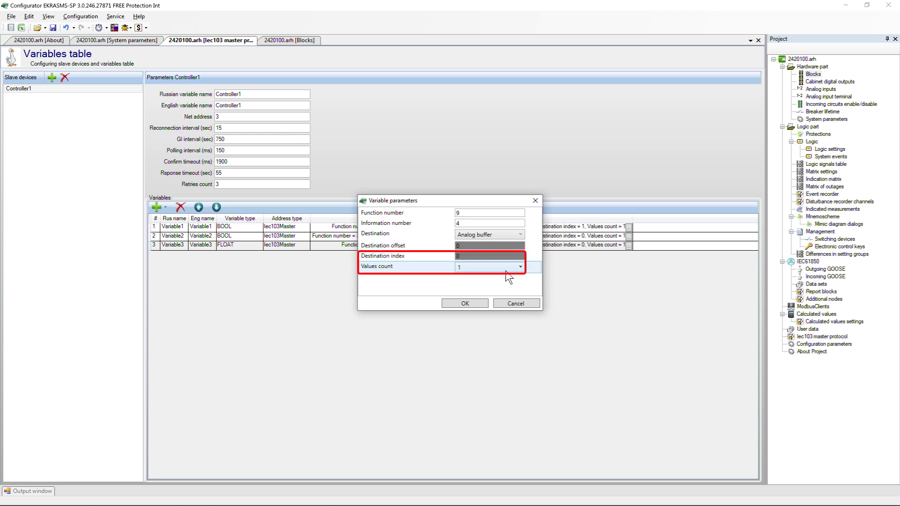
left_click(465, 303)
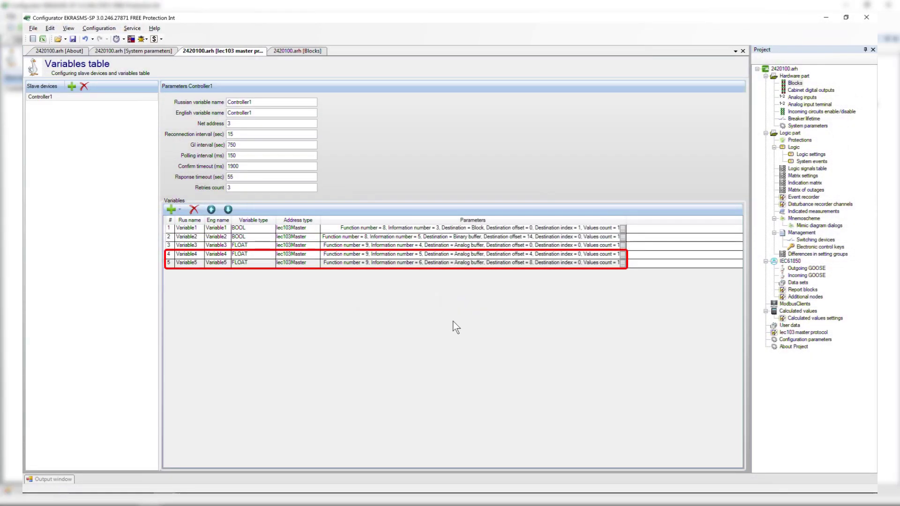
- Review Variable4's destination, offset, index and values count in its variable parameters
left_click(623, 254)
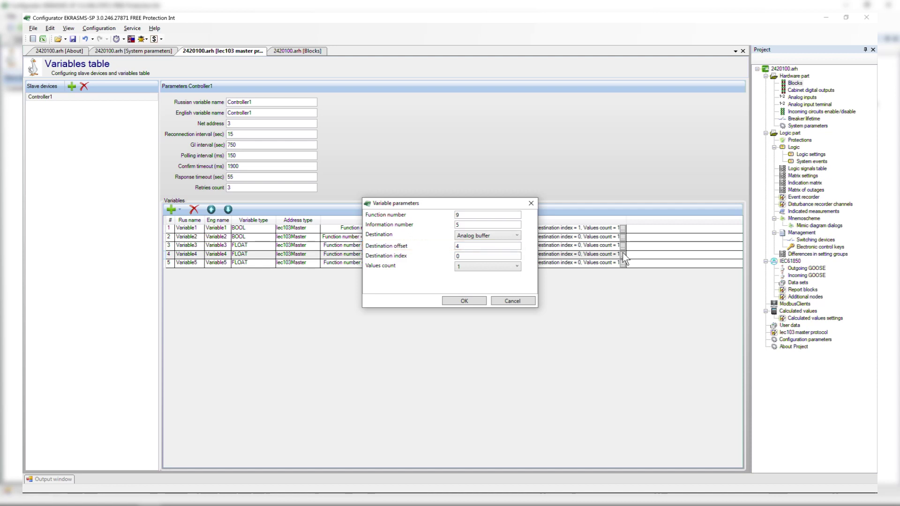
left_click(462, 302)
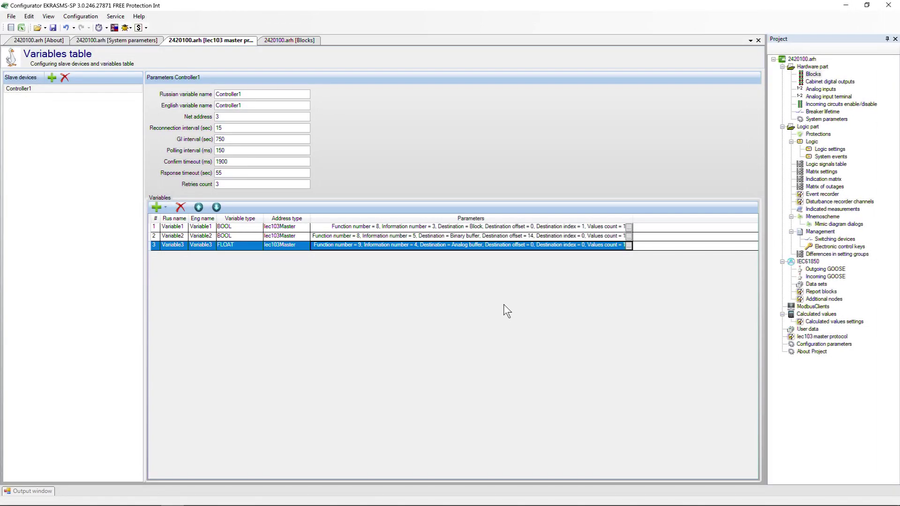
- In the project's calculated values, set CM1's formula to GetIec103Var("Controller1 : Variable1 Variable1",0)
double_click(806, 316)
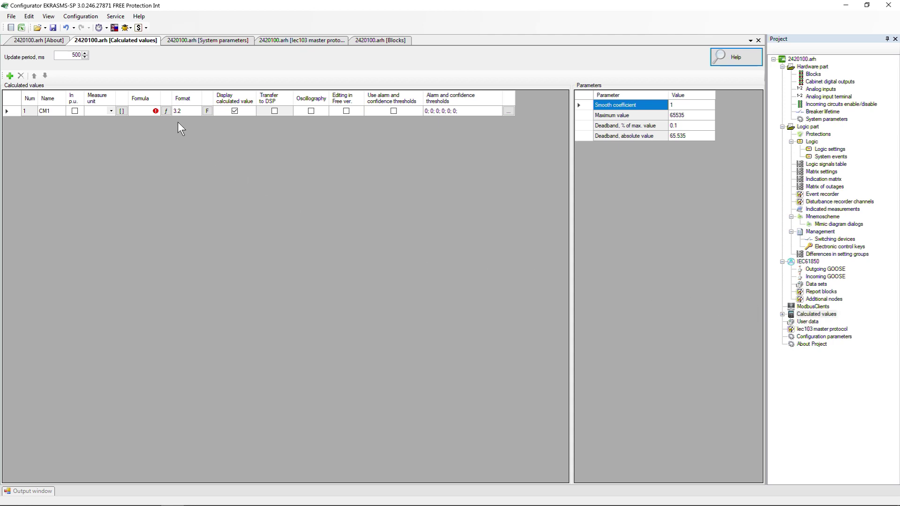
left_click(166, 111)
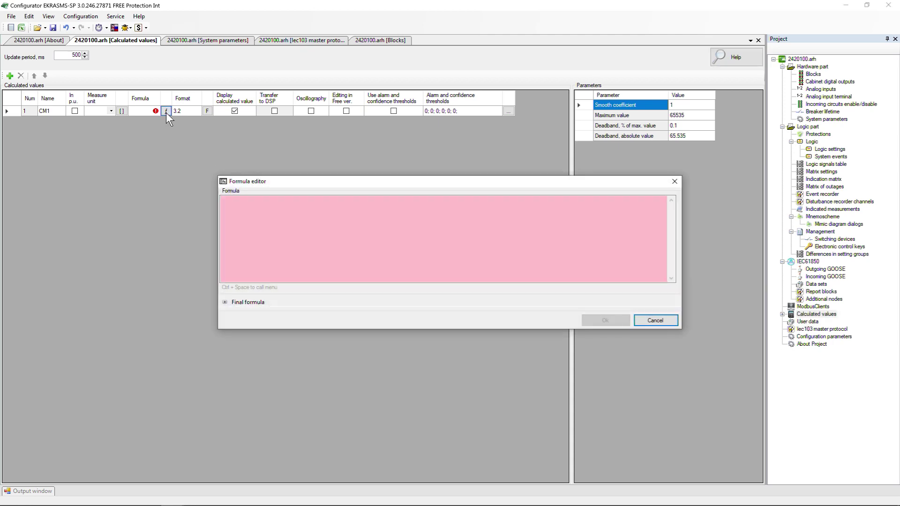
left_click(225, 199)
key("ctrl+space")
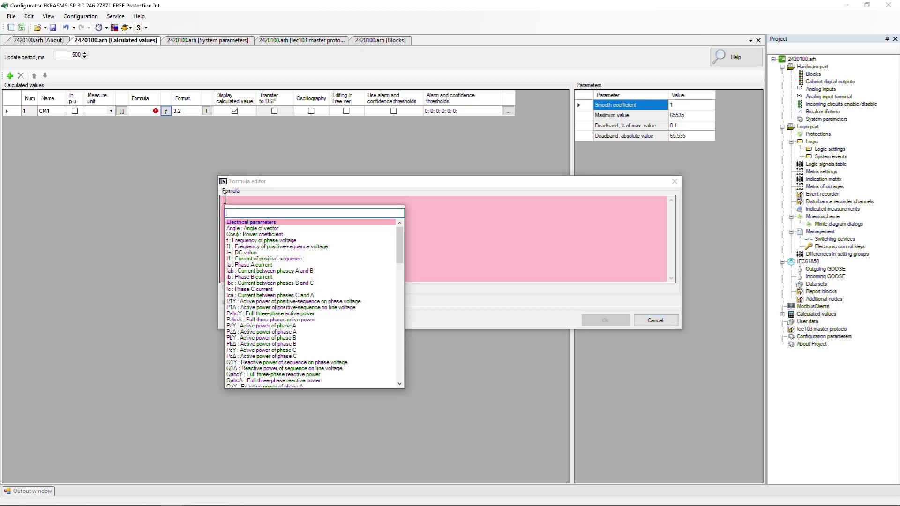
type("Get")
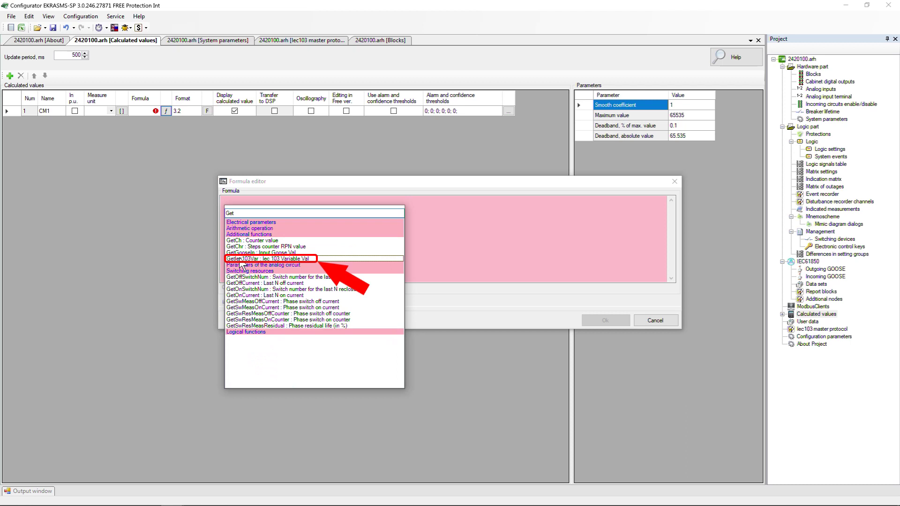
double_click(239, 260)
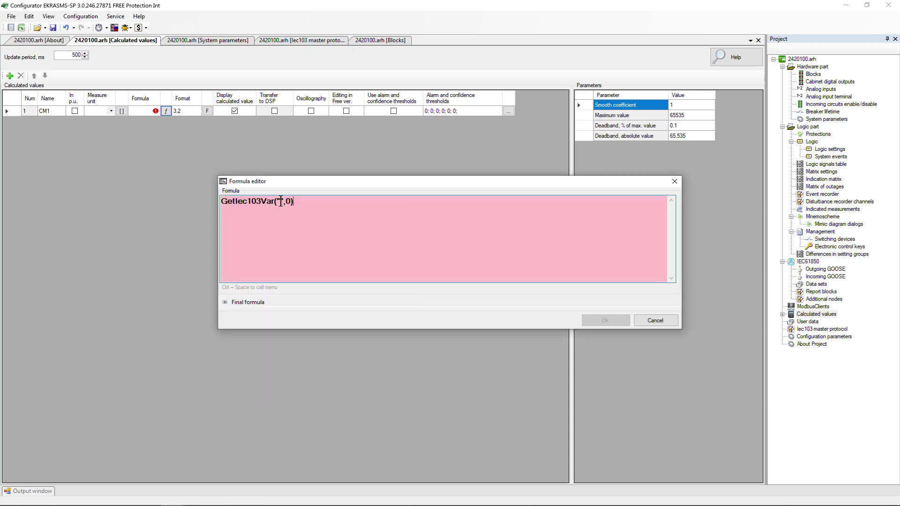
key("ctrl+space")
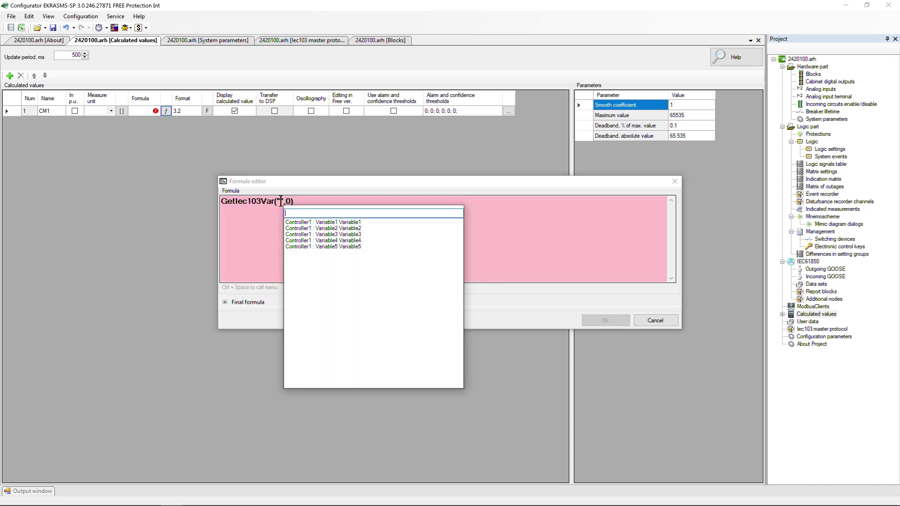
double_click(297, 222)
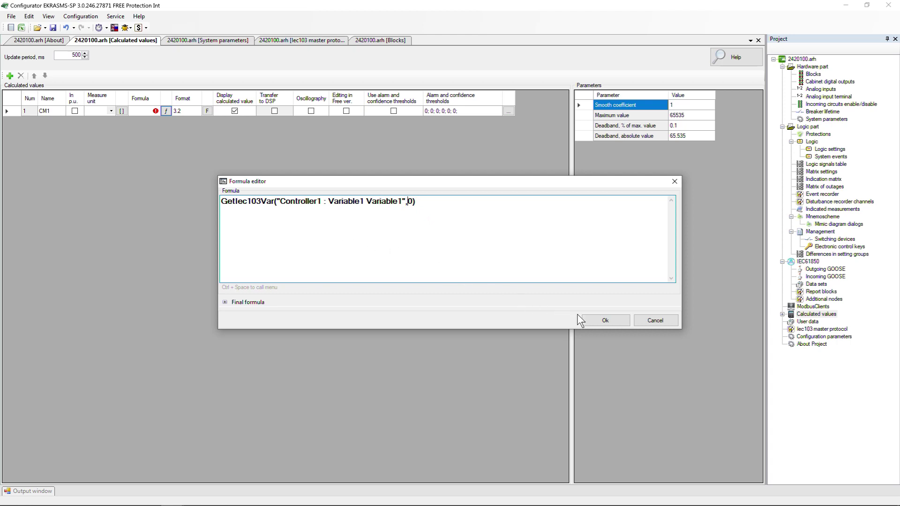
left_click(588, 318)
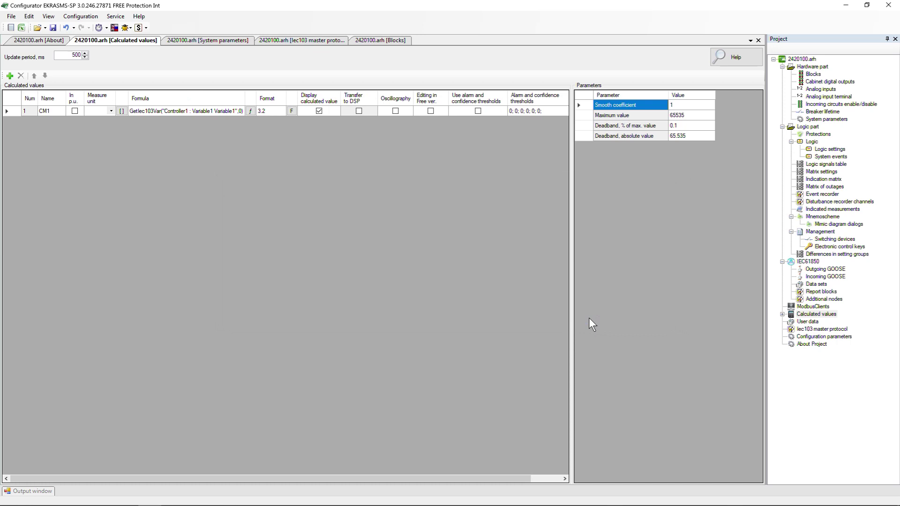
- In the system parameters' serial protocols, set the slaves set of IEC103Master to Slave 1
left_click(224, 41)
left_click(184, 53)
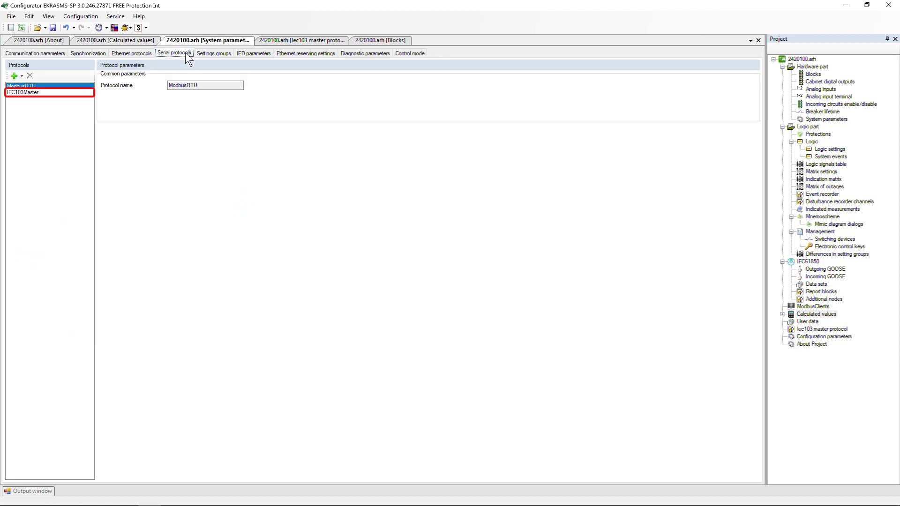
left_click(39, 93)
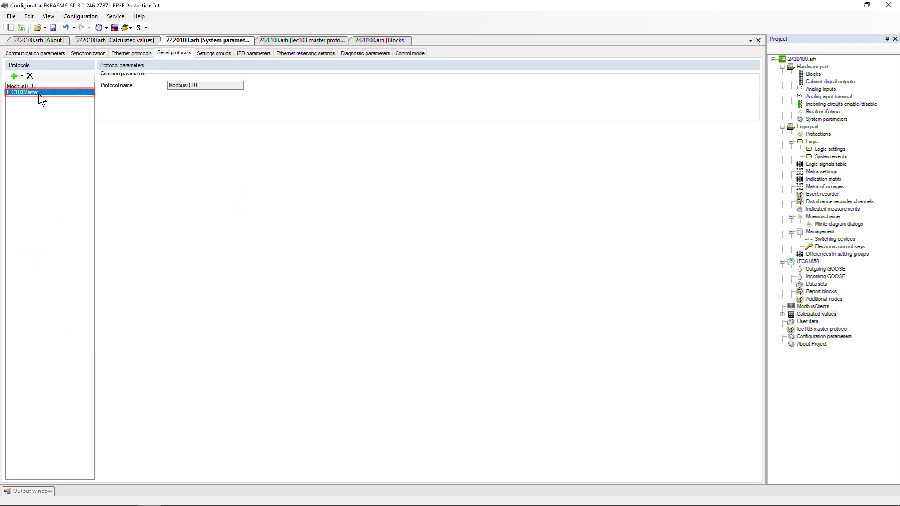
left_click(282, 144)
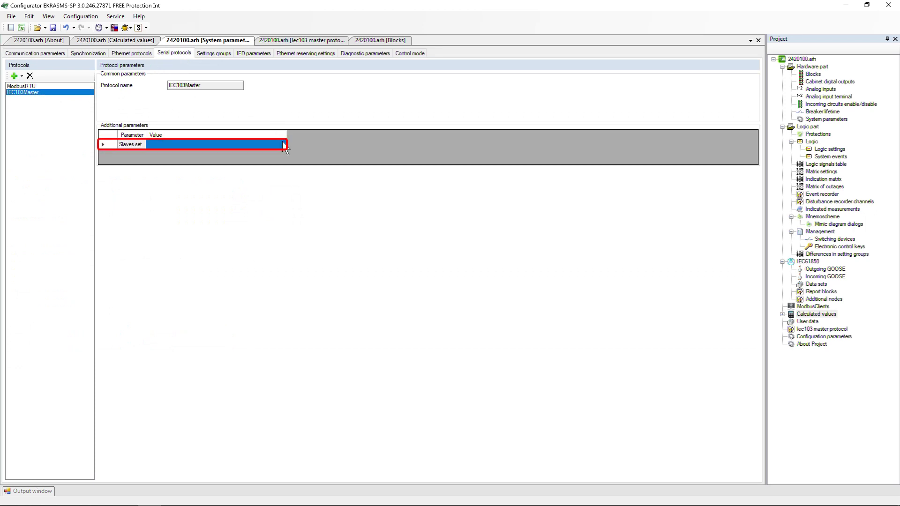
left_click(282, 145)
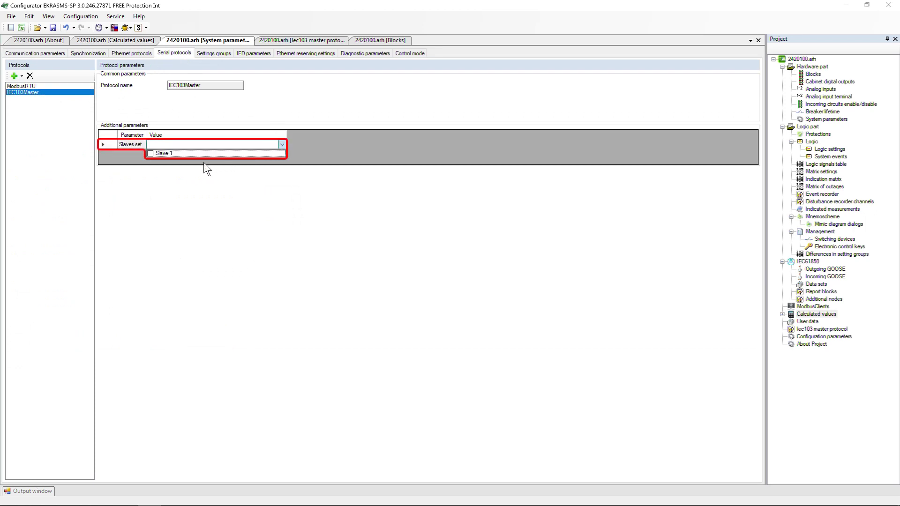
left_click(150, 155)
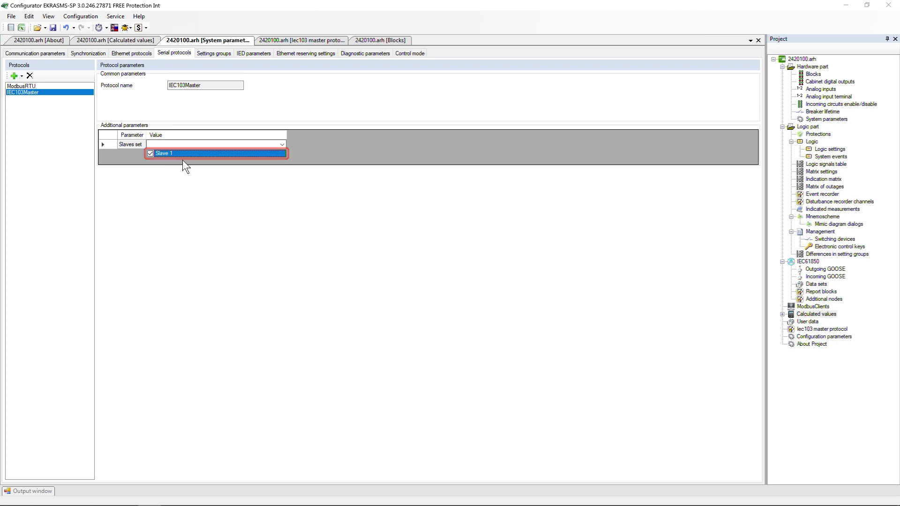
left_click(282, 145)
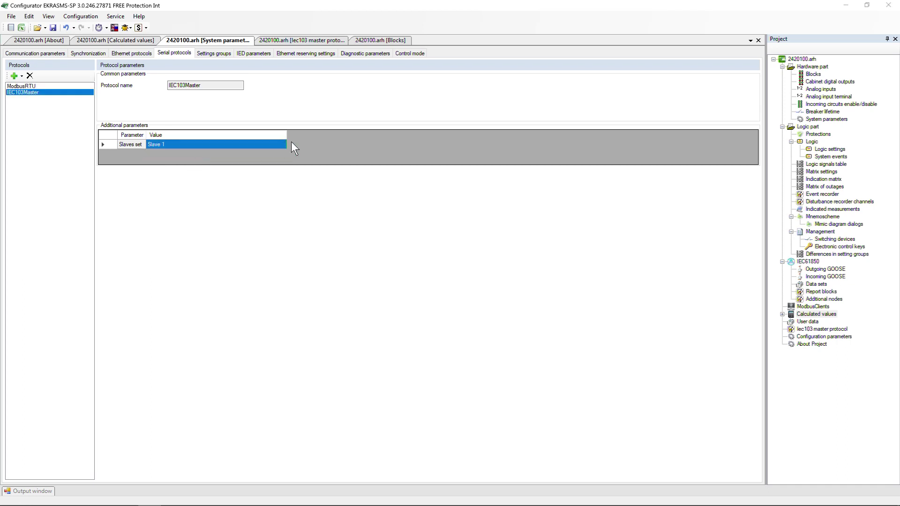